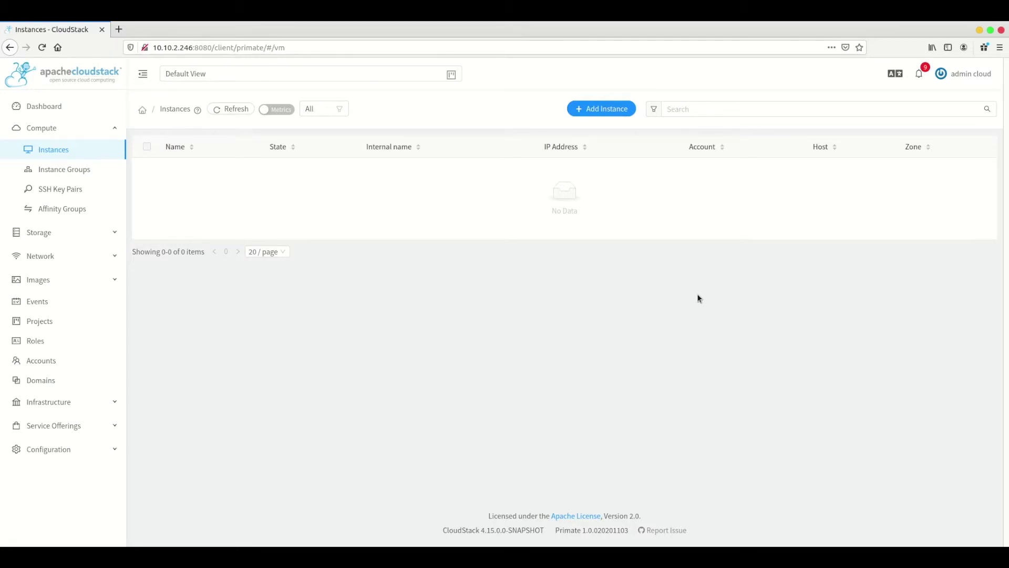
Step: Start a new instance and choose the Cisco ASAv951 template from My templates
{"action": "left_click", "coordinate": [618, 112]}
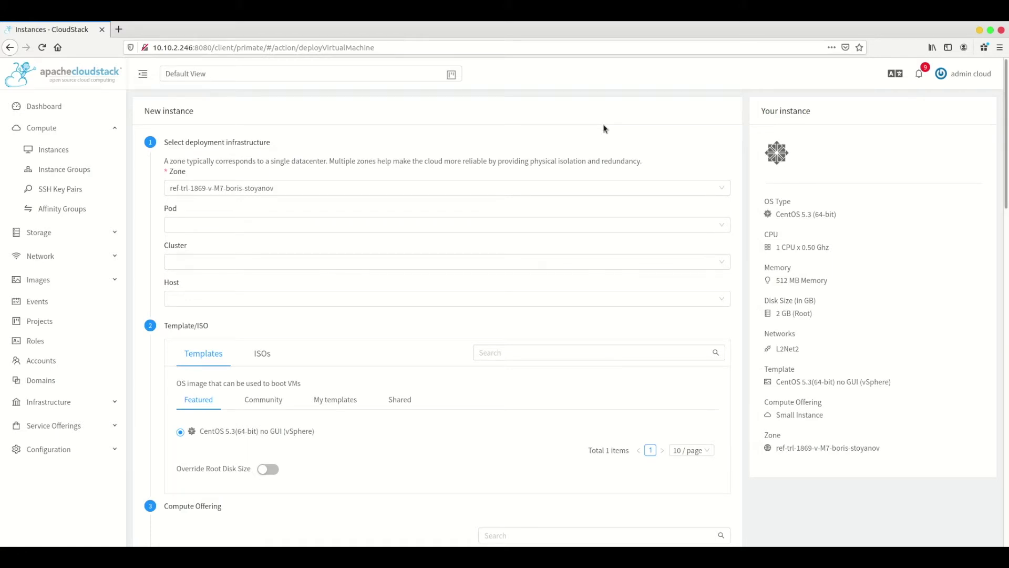
{"action": "left_click", "coordinate": [324, 400]}
{"action": "scroll", "coordinate": [399, 309], "scroll_direction": "down", "scroll_amount": 3}
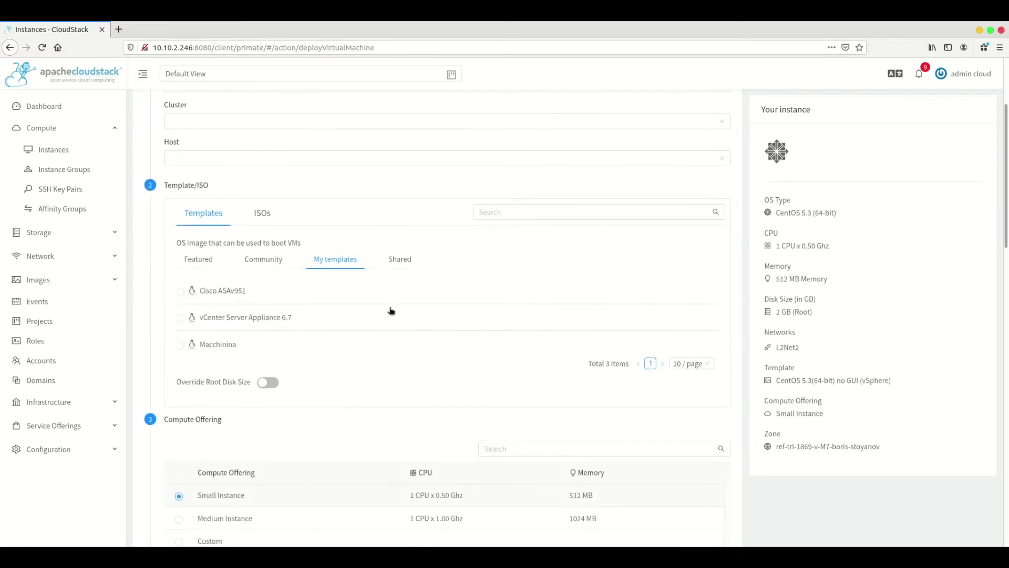
{"action": "left_click", "coordinate": [237, 295]}
{"action": "scroll", "coordinate": [361, 352], "scroll_direction": "down", "scroll_amount": 2}
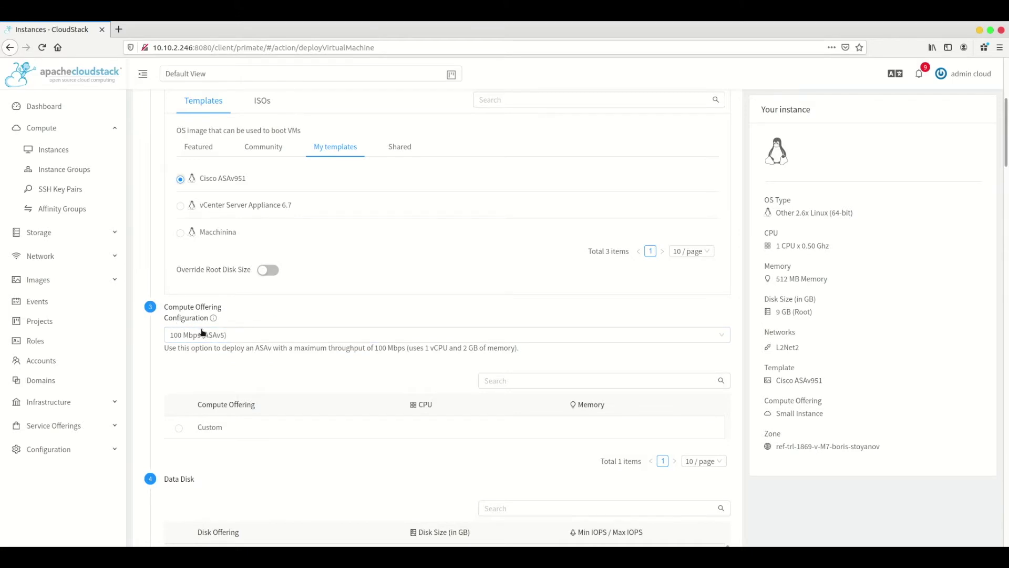
Step: Check the appliance's deployment configurations and select the Custom compute offering for the 100 Mbps (ASAv5) configuration
{"action": "left_click", "coordinate": [203, 335]}
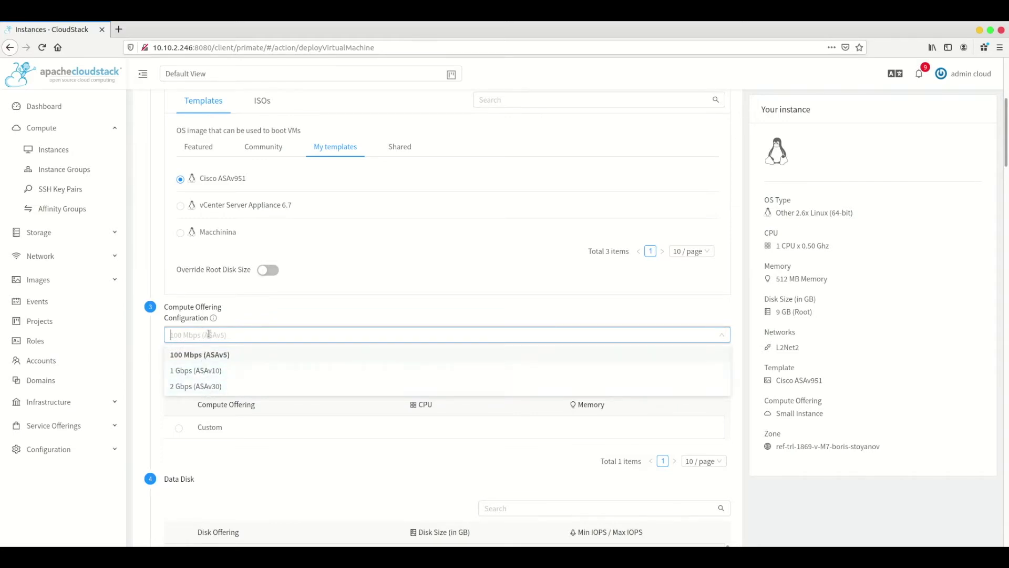
{"action": "left_click", "coordinate": [233, 311]}
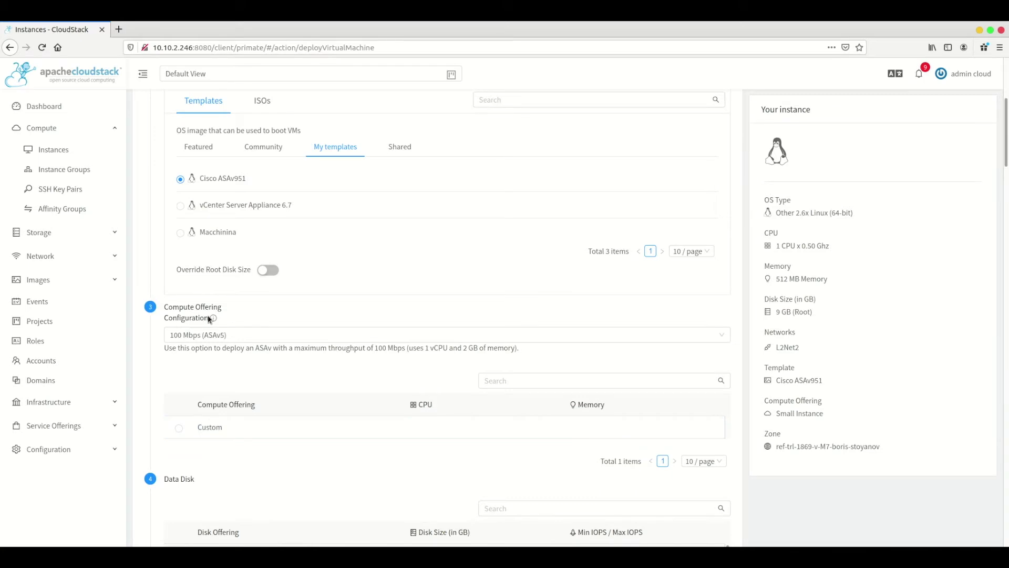
{"action": "left_click", "coordinate": [205, 433]}
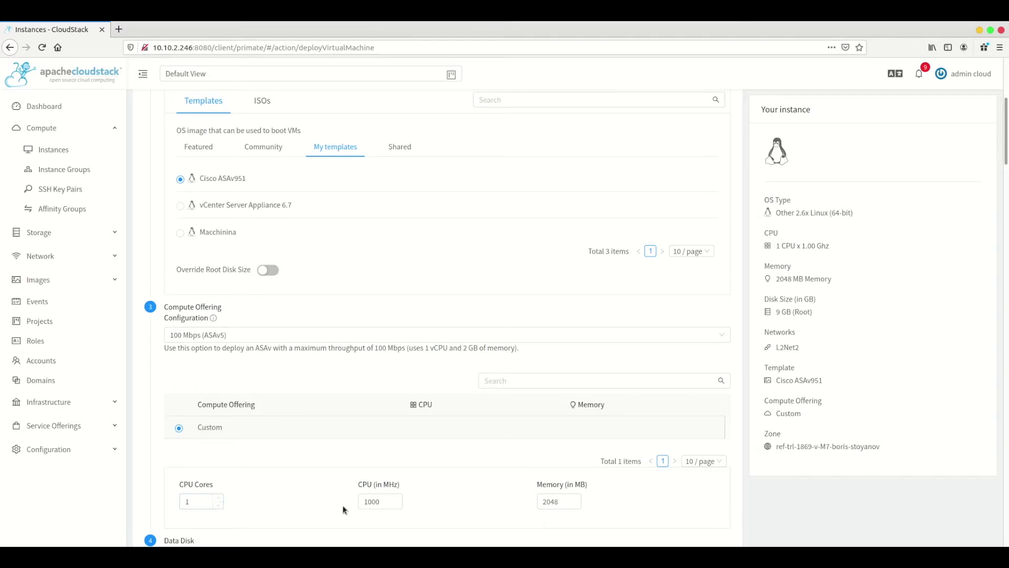
Step: Set the configuration to 2 Gbps (ASAv30) and select the Custom compute offering for it
{"action": "left_click", "coordinate": [246, 332]}
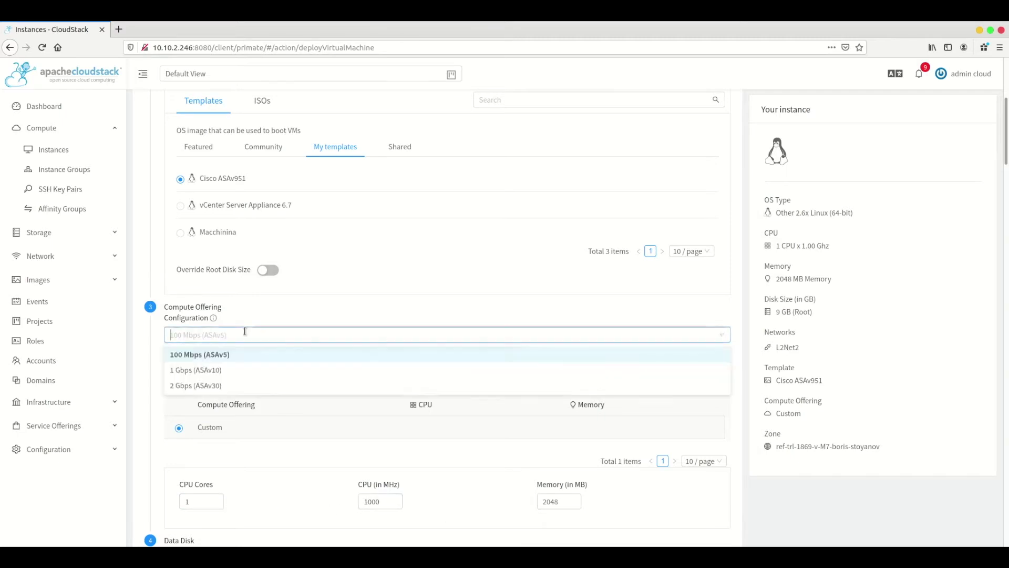
{"action": "left_click", "coordinate": [220, 386]}
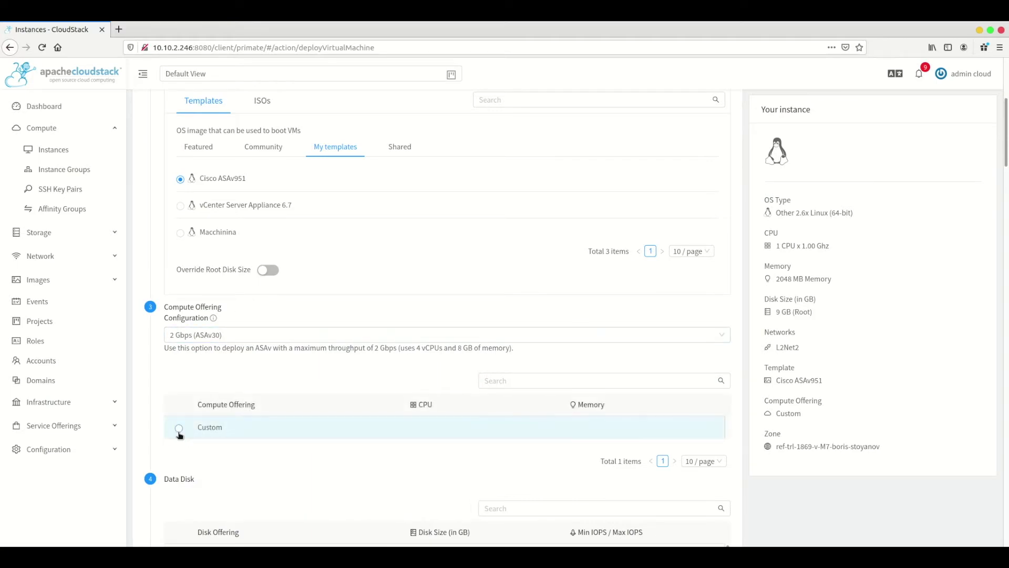
{"action": "left_click", "coordinate": [179, 428]}
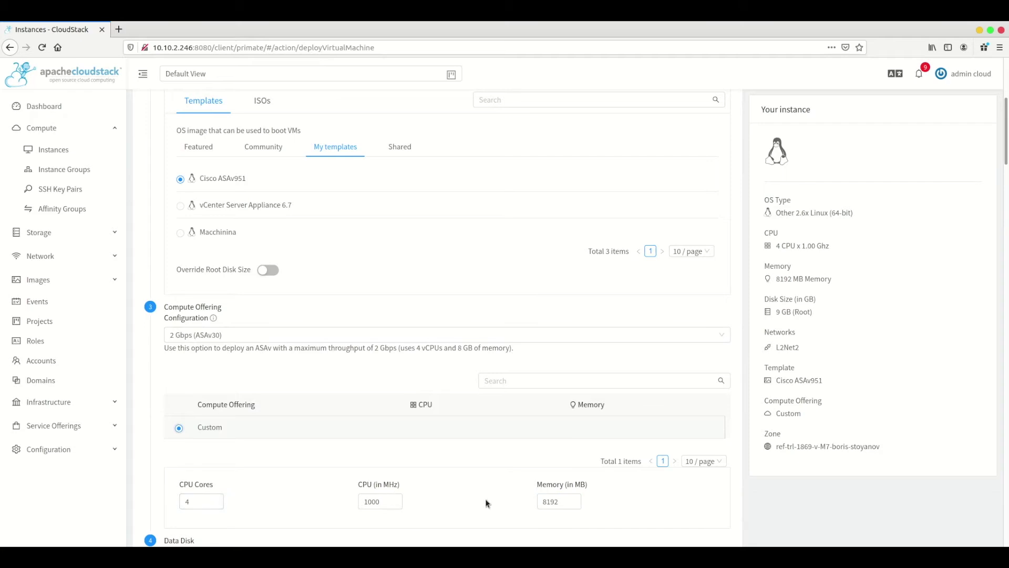
Step: Choose the vCenter Server Appliance 6.7 template with the Medium vCenter Server with Embedded PSC configuration and the Custom compute offering
{"action": "left_click", "coordinate": [231, 209]}
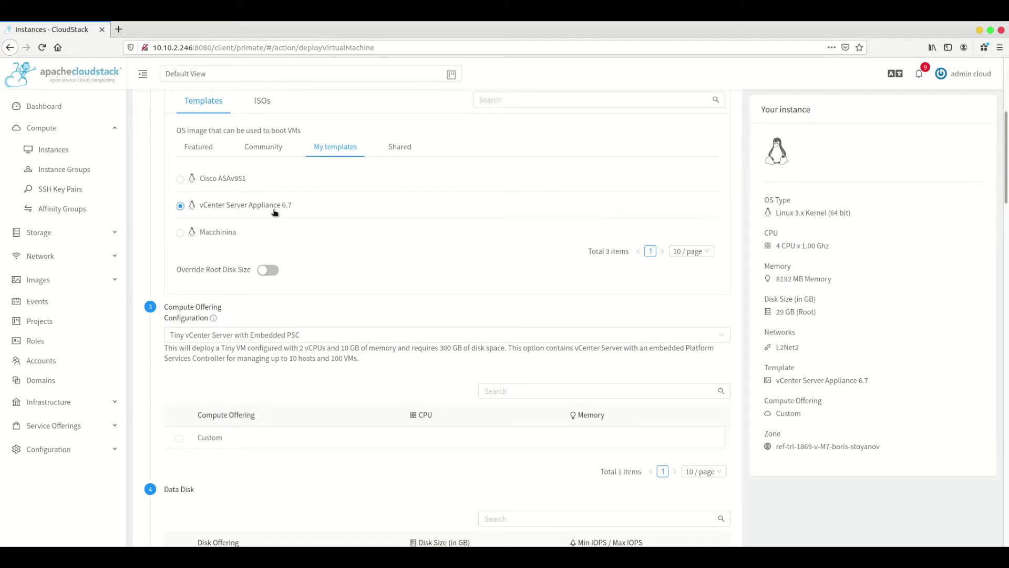
{"action": "left_click", "coordinate": [252, 335]}
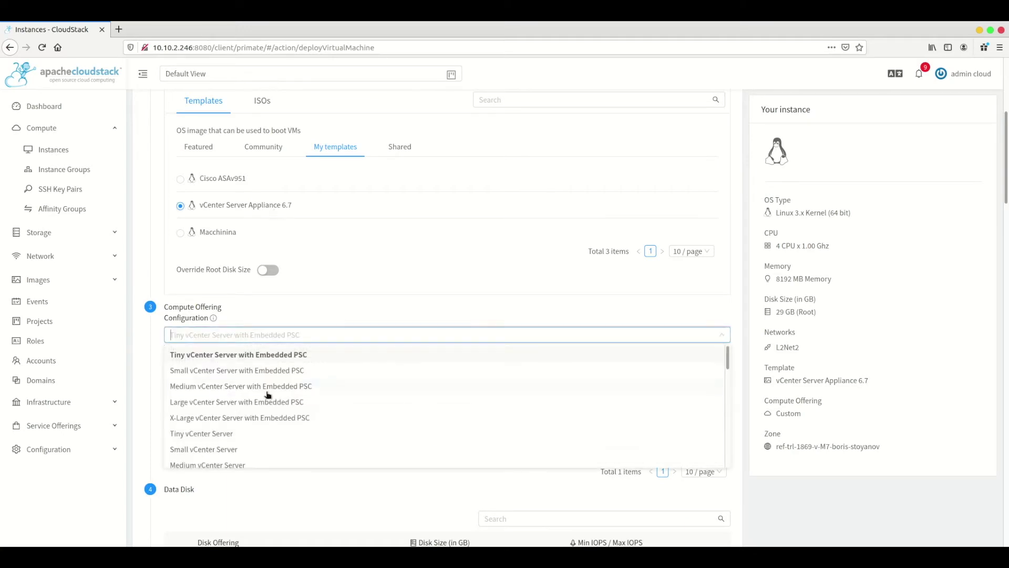
{"action": "scroll", "coordinate": [269, 394], "scroll_direction": "down", "scroll_amount": 10}
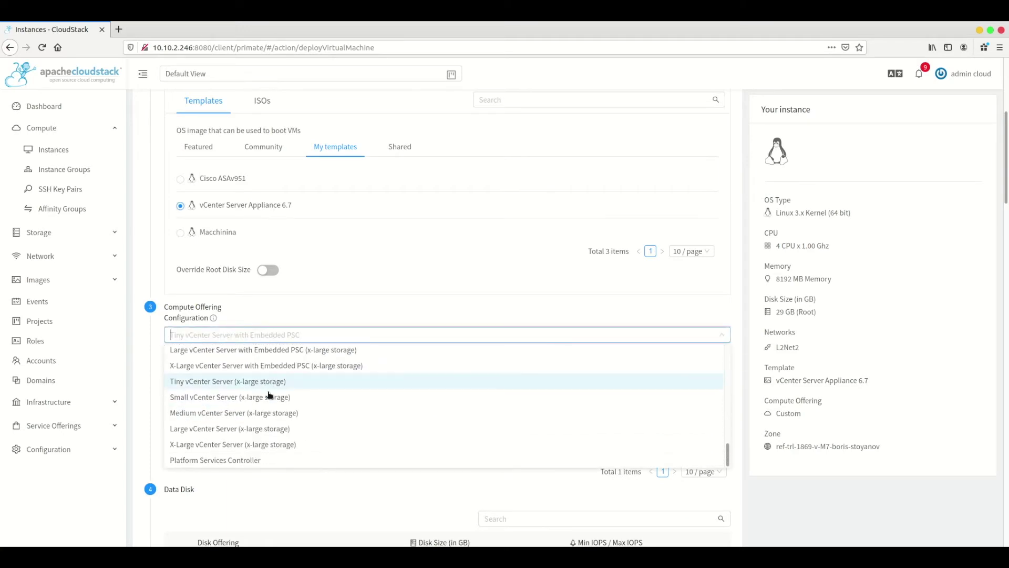
{"action": "scroll", "coordinate": [278, 442], "scroll_direction": "up", "scroll_amount": 5}
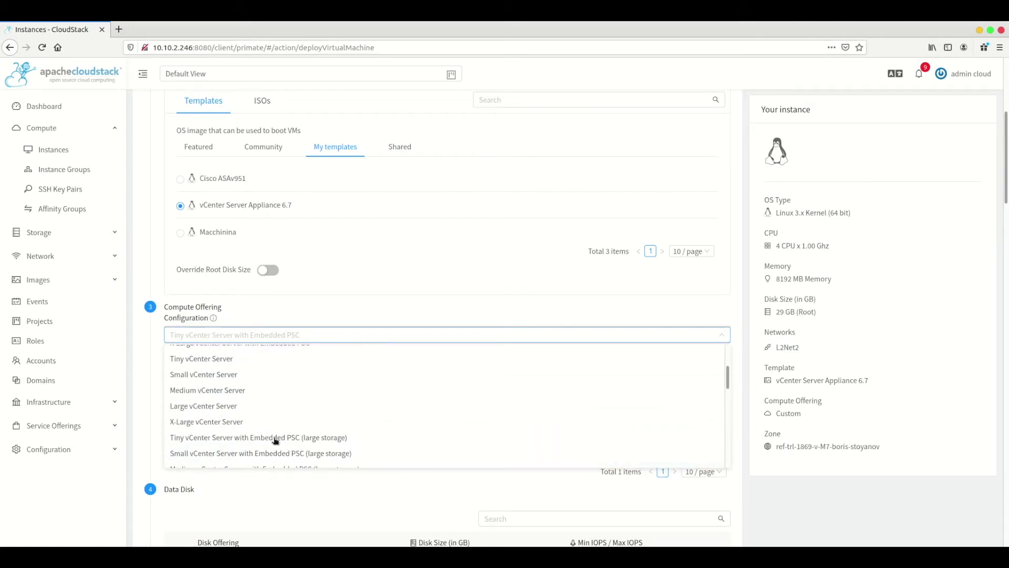
{"action": "scroll", "coordinate": [242, 397], "scroll_direction": "up", "scroll_amount": 3}
{"action": "left_click", "coordinate": [241, 390]}
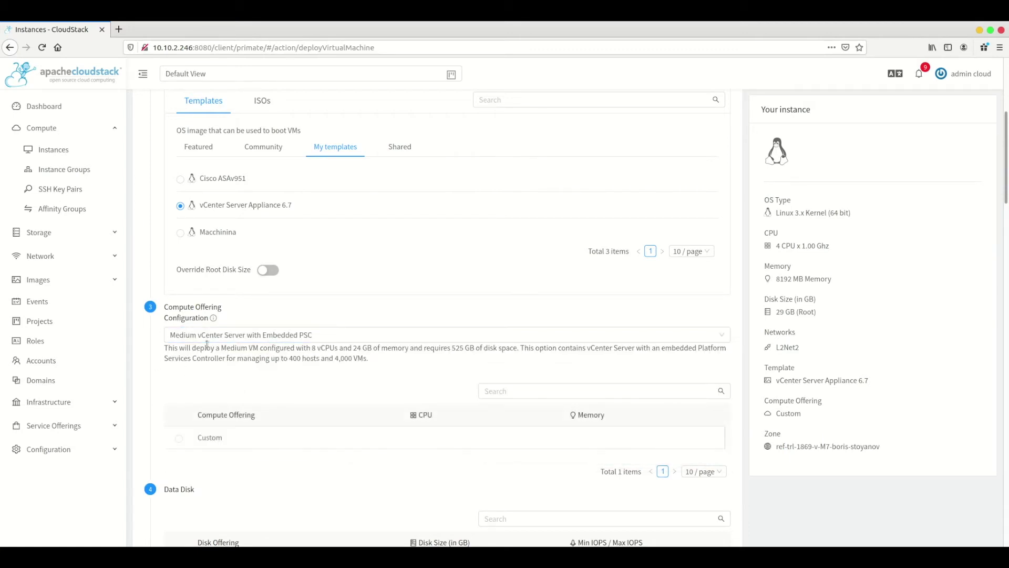
{"action": "left_click", "coordinate": [180, 438]}
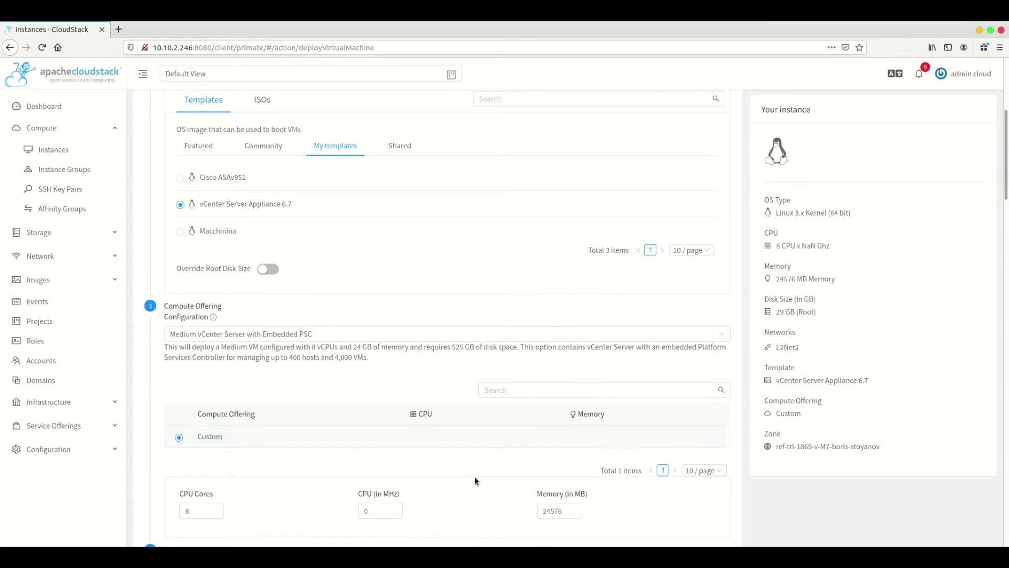
Step: Change the vCenter configuration to Tiny vCenter Server with Embedded PSC and reselect the Custom compute offering
{"action": "scroll", "coordinate": [475, 481], "scroll_direction": "down", "scroll_amount": 1}
{"action": "left_click", "coordinate": [239, 304]}
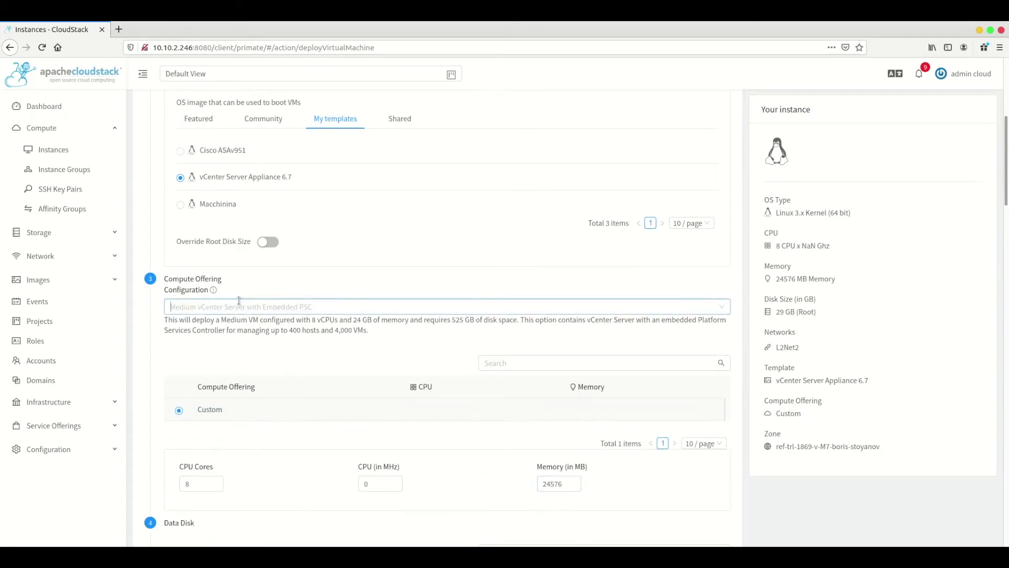
{"action": "scroll", "coordinate": [208, 331], "scroll_direction": "up", "scroll_amount": 3}
{"action": "left_click", "coordinate": [212, 415]}
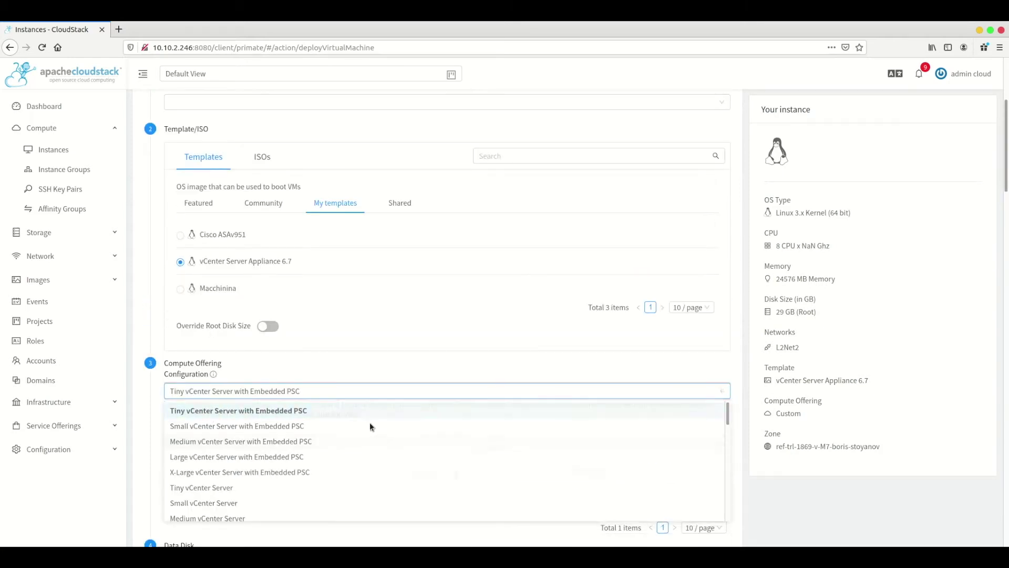
{"action": "scroll", "coordinate": [368, 410], "scroll_direction": "down", "scroll_amount": 7}
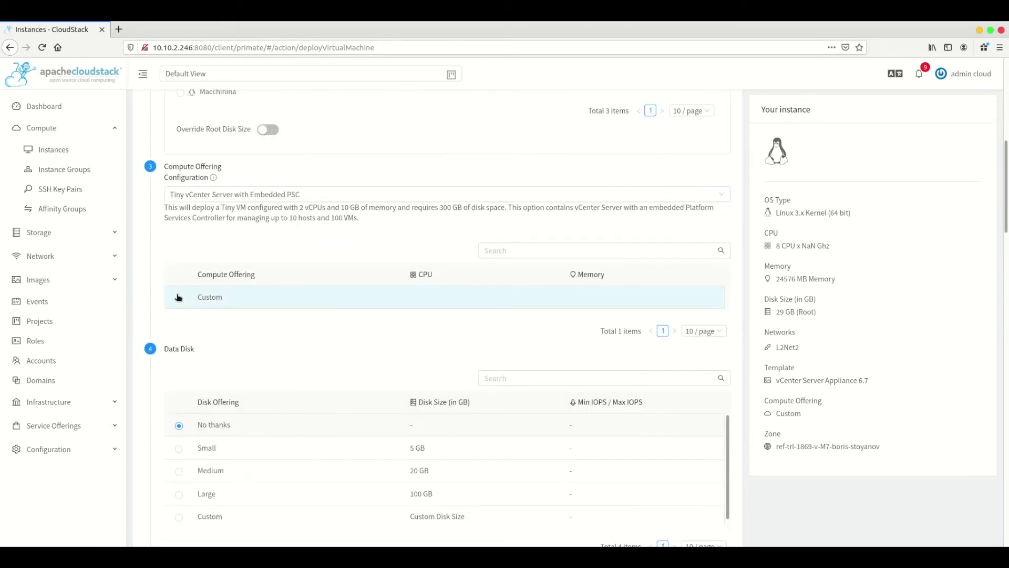
{"action": "left_click", "coordinate": [179, 297]}
Step: Switch the template back to Cisco ASAv951 and select the Custom compute offering for its 100 Mbps (ASAv5) configuration
{"action": "scroll", "coordinate": [227, 130], "scroll_direction": "up", "scroll_amount": 4}
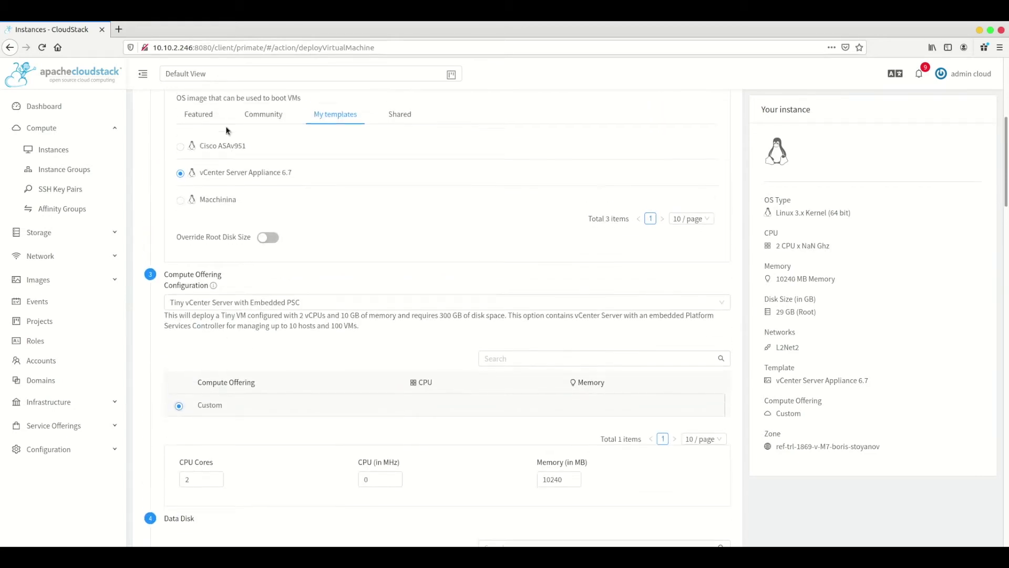
{"action": "left_click", "coordinate": [194, 154]}
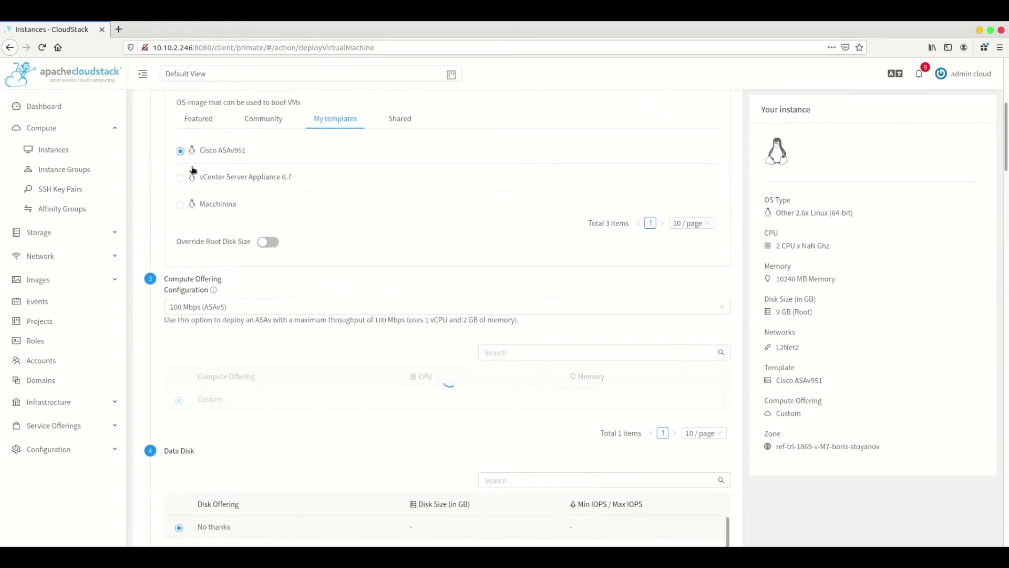
{"action": "left_click", "coordinate": [179, 400]}
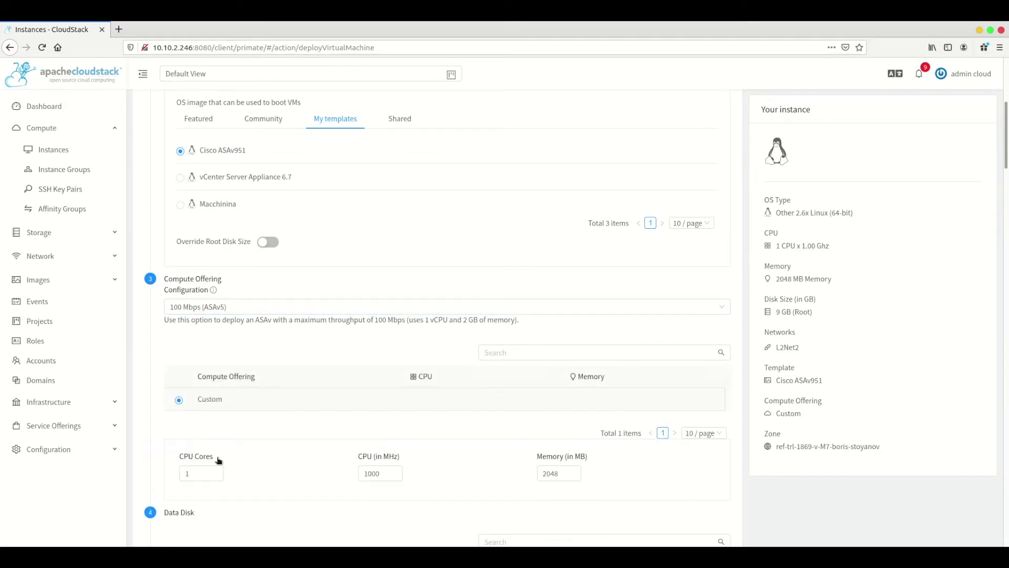
Step: Review the data disk offerings and the network assigned to each of the appliance's network adapters
{"action": "scroll", "coordinate": [436, 456], "scroll_direction": "down", "scroll_amount": 2}
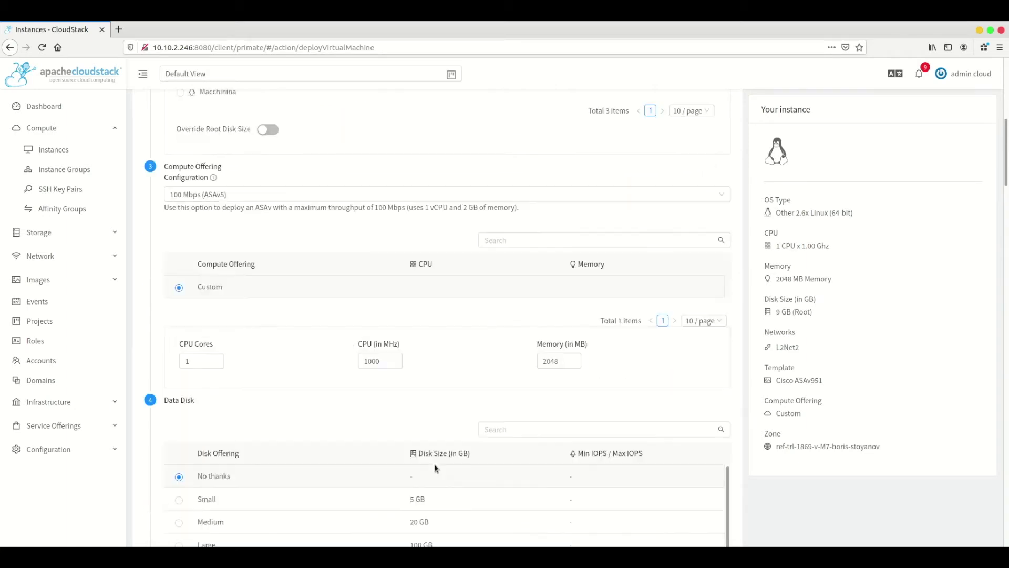
{"action": "scroll", "coordinate": [235, 228], "scroll_direction": "down", "scroll_amount": 3}
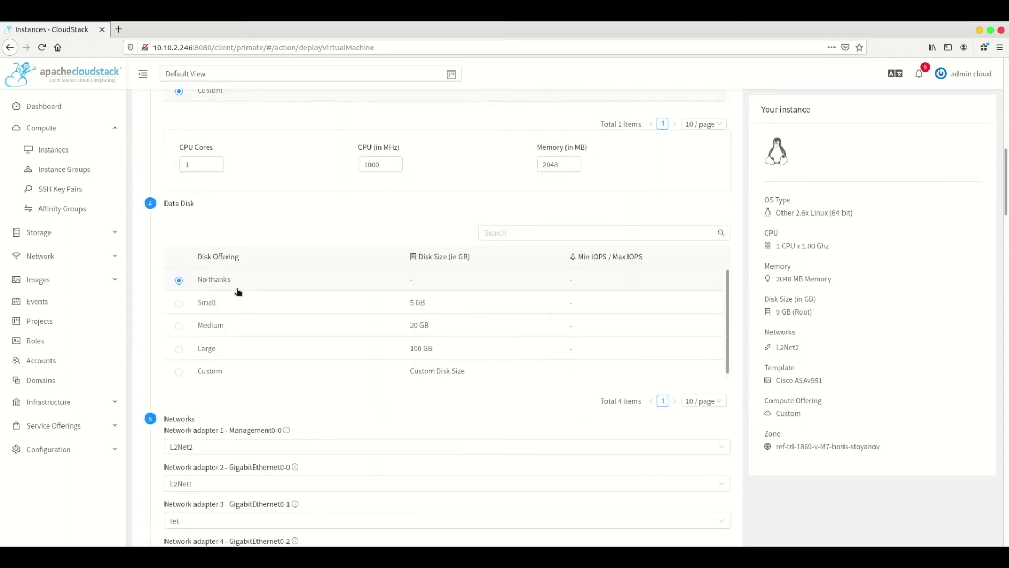
{"action": "scroll", "coordinate": [239, 291], "scroll_direction": "down", "scroll_amount": 3}
{"action": "scroll", "coordinate": [241, 291], "scroll_direction": "down", "scroll_amount": 2}
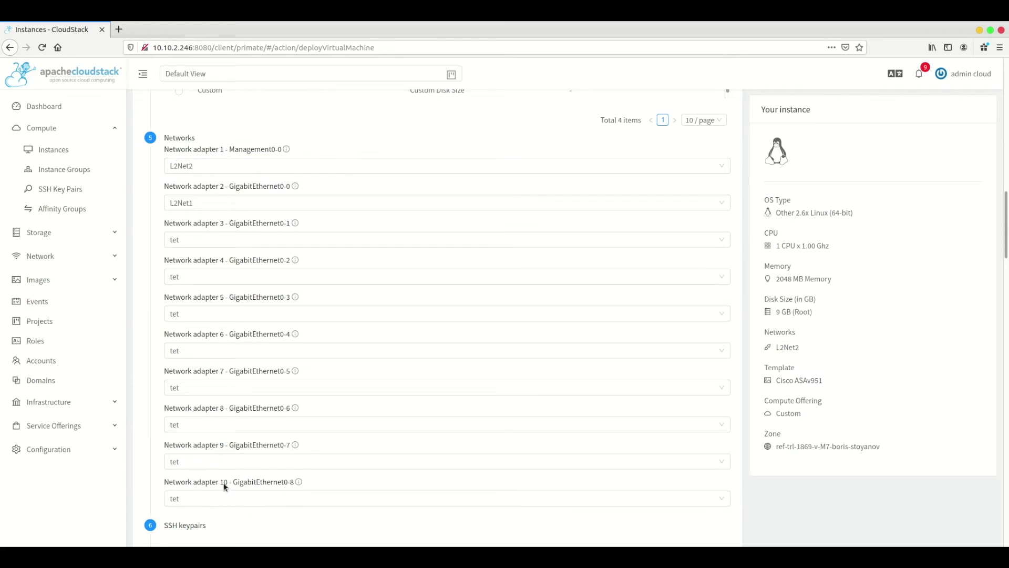
{"action": "left_click", "coordinate": [208, 166]}
{"action": "left_click", "coordinate": [216, 203]}
{"action": "left_click", "coordinate": [245, 240]}
{"action": "left_click", "coordinate": [248, 279]}
Step: Examine the vApp properties, including the available deployment types, and the instance's optional name and group details
{"action": "scroll", "coordinate": [311, 368], "scroll_direction": "down", "scroll_amount": 3}
{"action": "scroll", "coordinate": [313, 283], "scroll_direction": "down", "scroll_amount": 6}
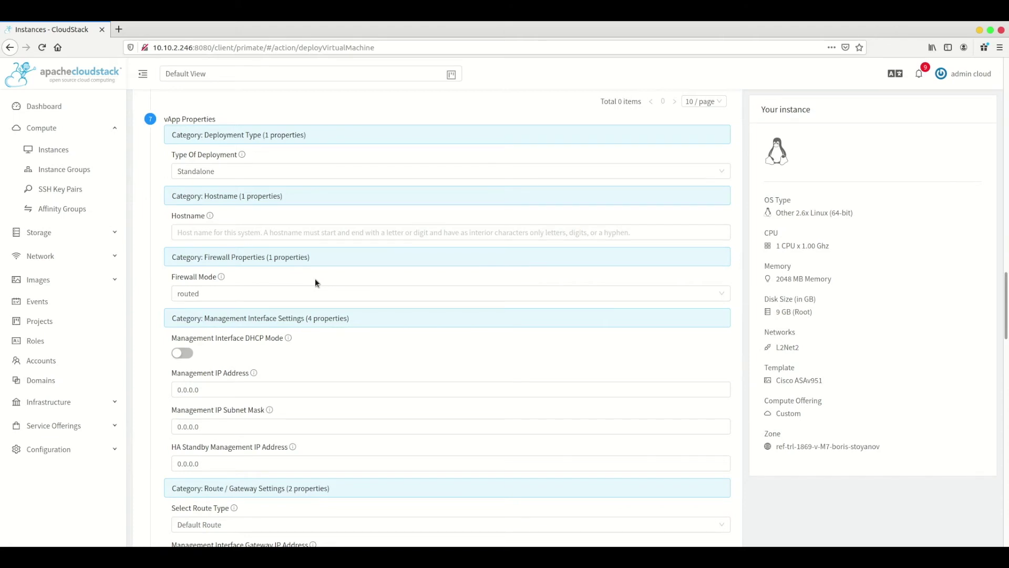
{"action": "left_click", "coordinate": [247, 172]}
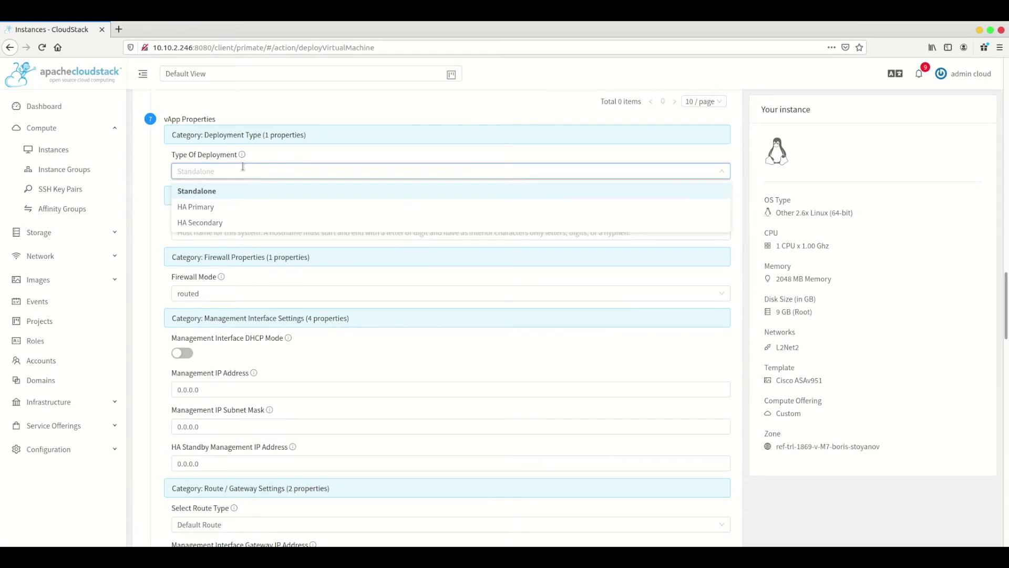
{"action": "left_click", "coordinate": [292, 126]}
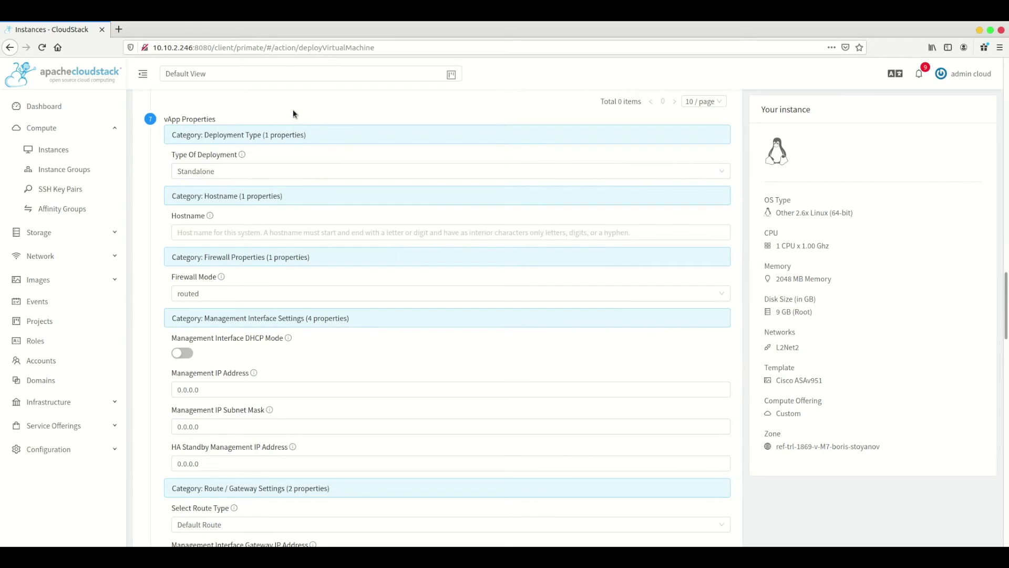
{"action": "scroll", "coordinate": [292, 113], "scroll_direction": "down", "scroll_amount": 2}
{"action": "scroll", "coordinate": [292, 113], "scroll_direction": "down", "scroll_amount": 18}
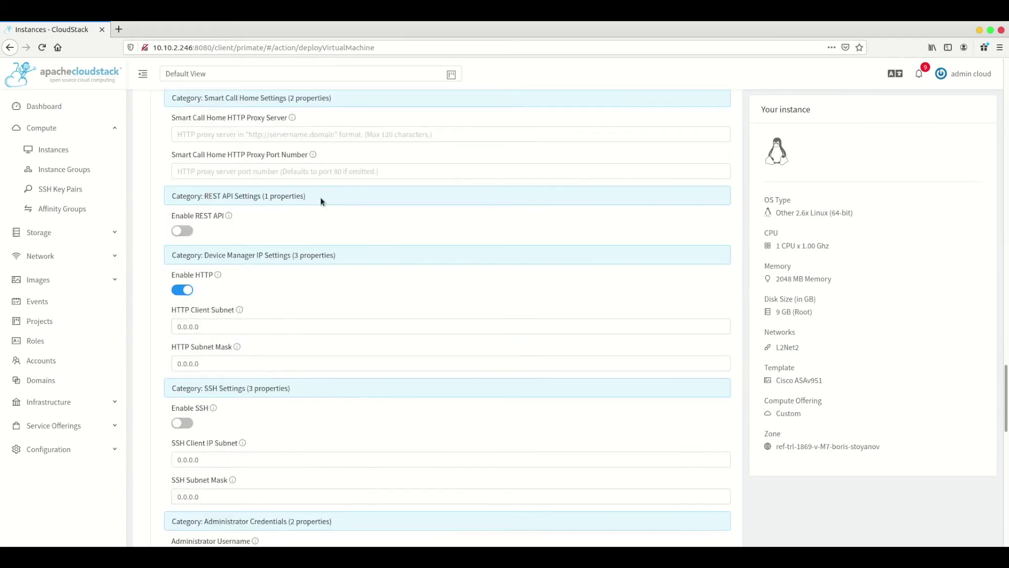
{"action": "scroll", "coordinate": [323, 204], "scroll_direction": "down", "scroll_amount": 3}
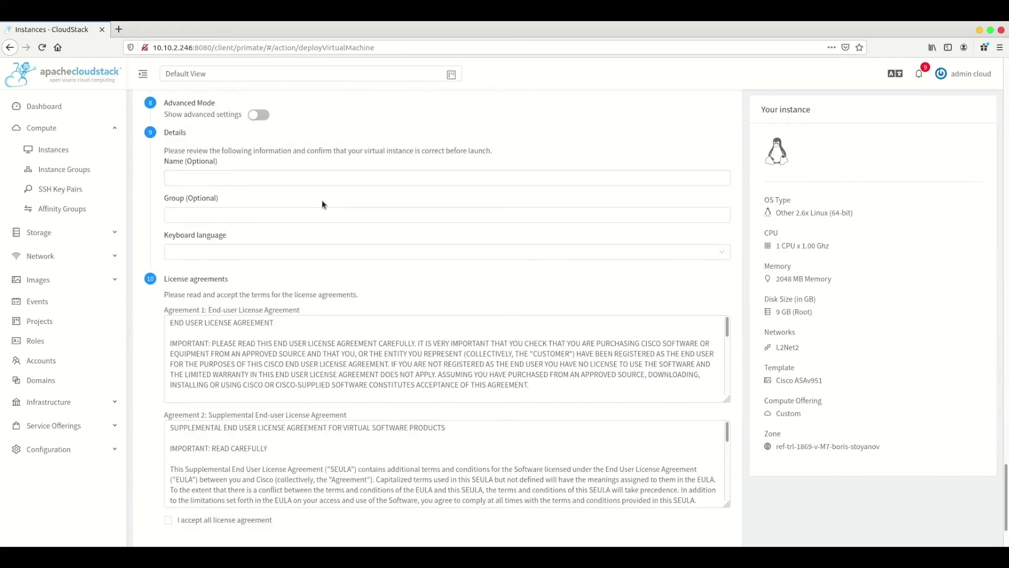
{"action": "left_click", "coordinate": [274, 216]}
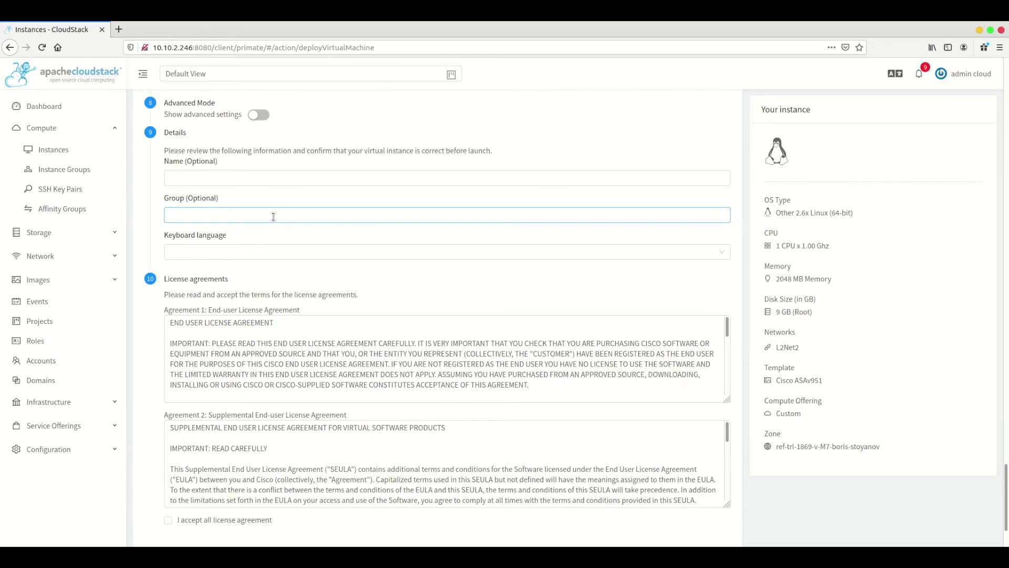
{"action": "left_click", "coordinate": [265, 181]}
Step: Look over the license agreements, try to launch the virtual machine, and accept all license agreements
{"action": "scroll", "coordinate": [173, 358], "scroll_direction": "down", "scroll_amount": 2}
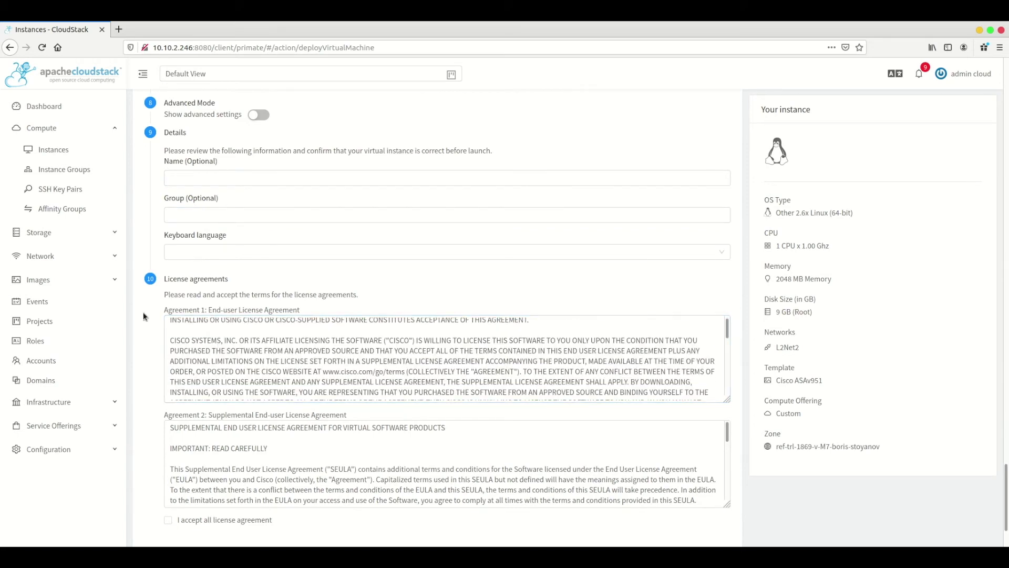
{"action": "scroll", "coordinate": [146, 307], "scroll_direction": "down", "scroll_amount": 1}
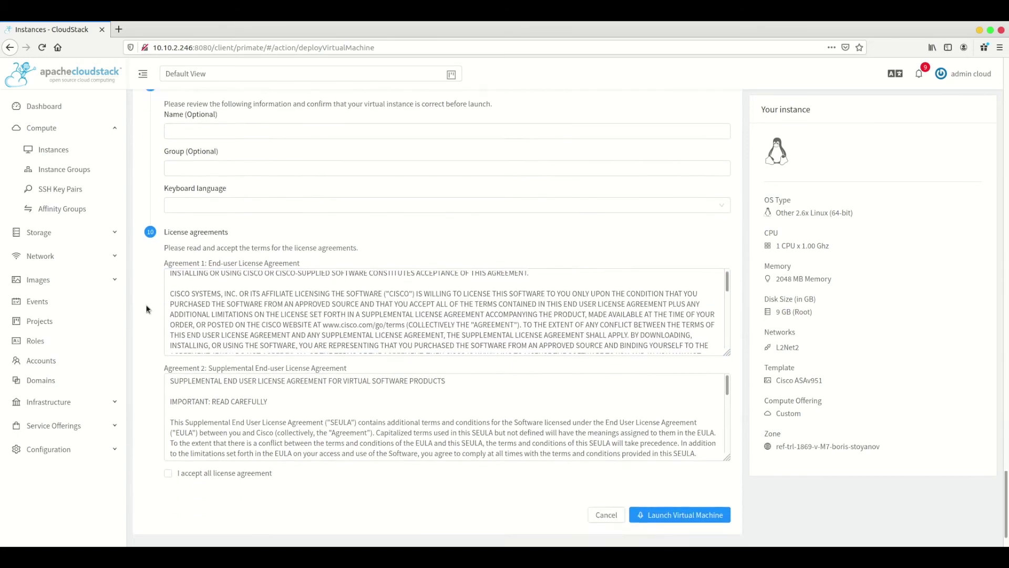
{"action": "scroll", "coordinate": [147, 306], "scroll_direction": "down", "scroll_amount": 1}
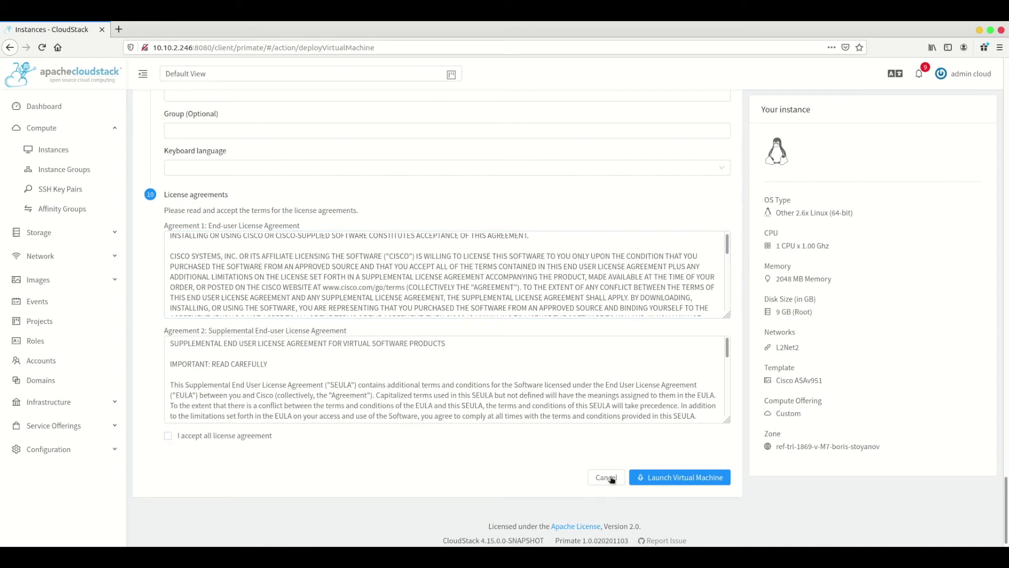
{"action": "left_click", "coordinate": [654, 477]}
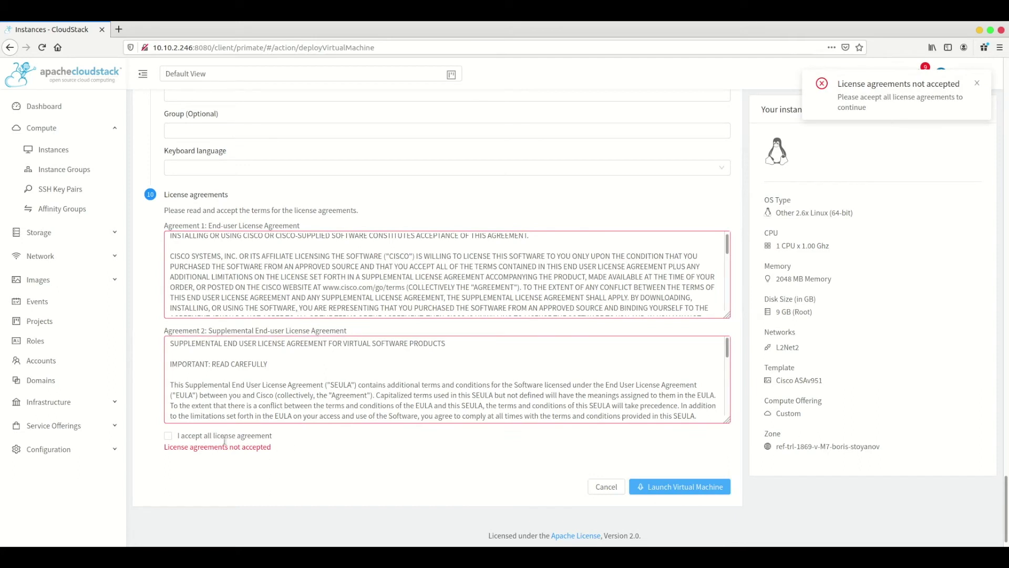
{"action": "left_click", "coordinate": [167, 438]}
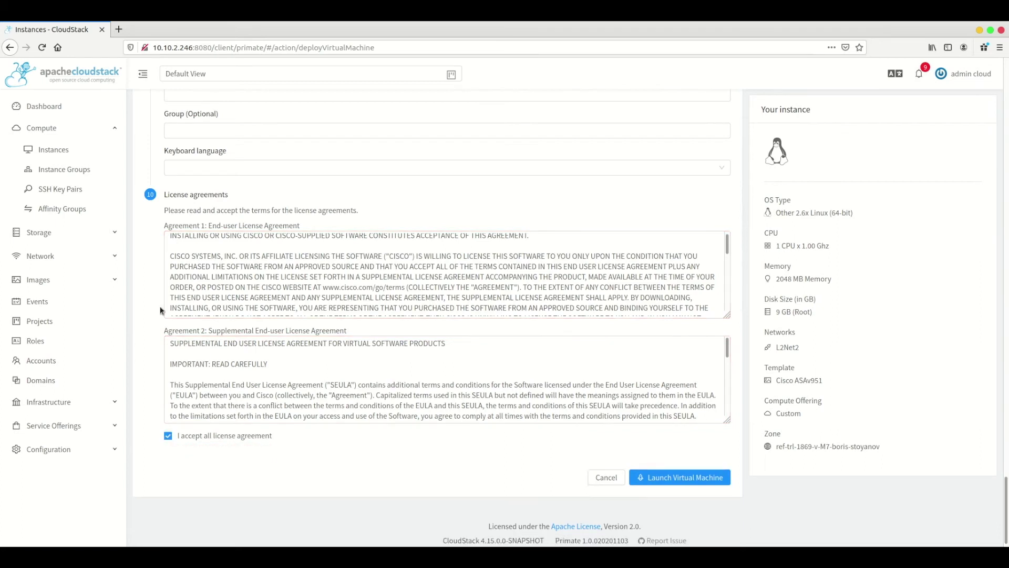
Step: Launch the virtual machine with the accepted license agreements and open the new instance's details
{"action": "left_click", "coordinate": [670, 476]}
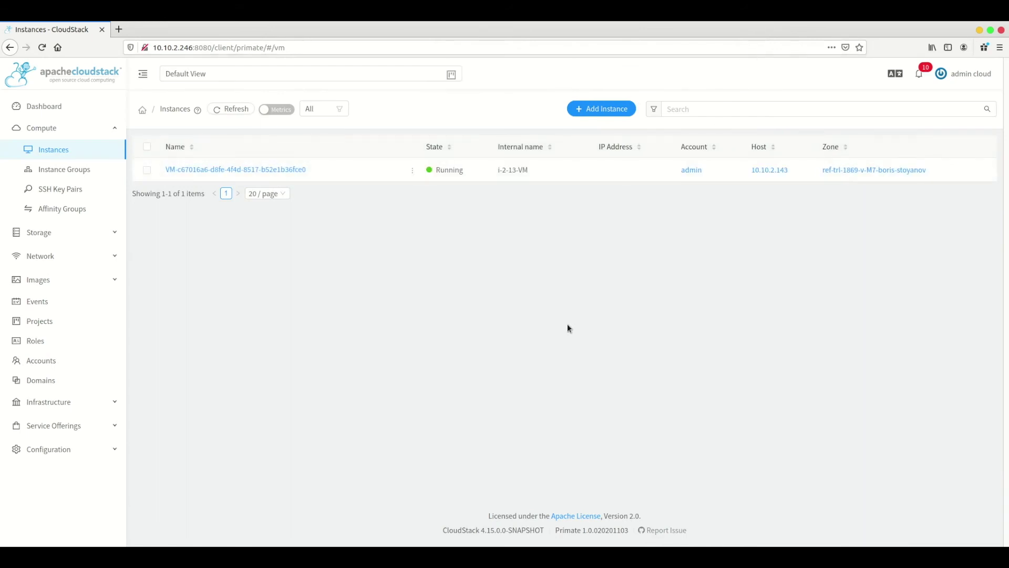
{"action": "left_click", "coordinate": [300, 172]}
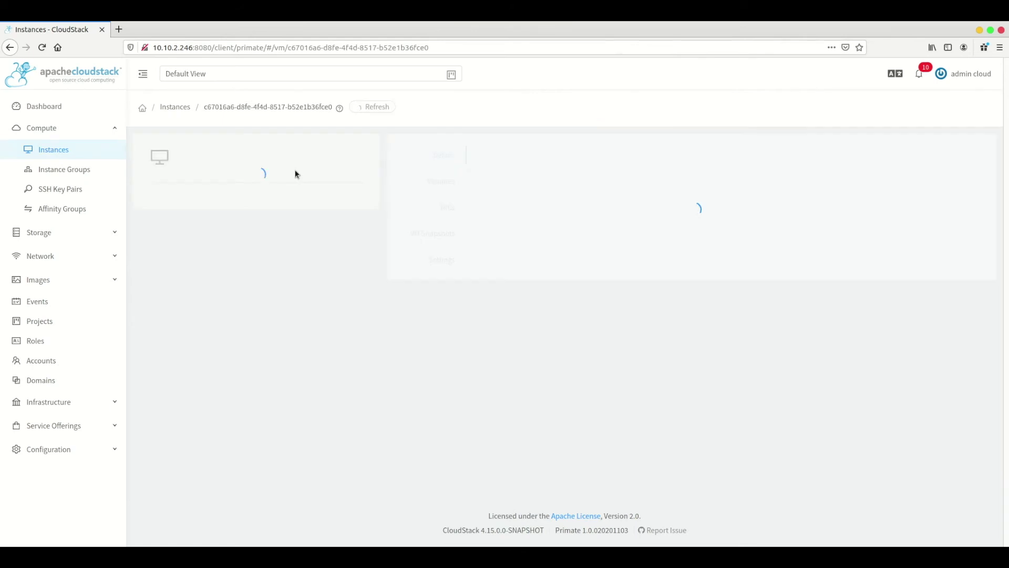
Step: Review the deployed instance's volumes, its settings including the configurationId entry, and the networks attached to its NICs
{"action": "left_click", "coordinate": [431, 184]}
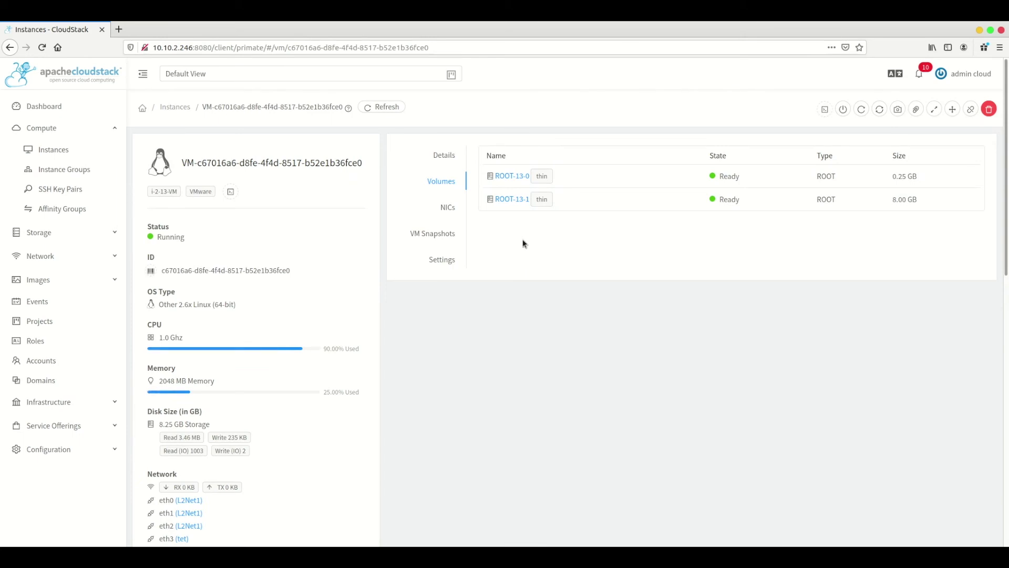
{"action": "left_click", "coordinate": [449, 265]}
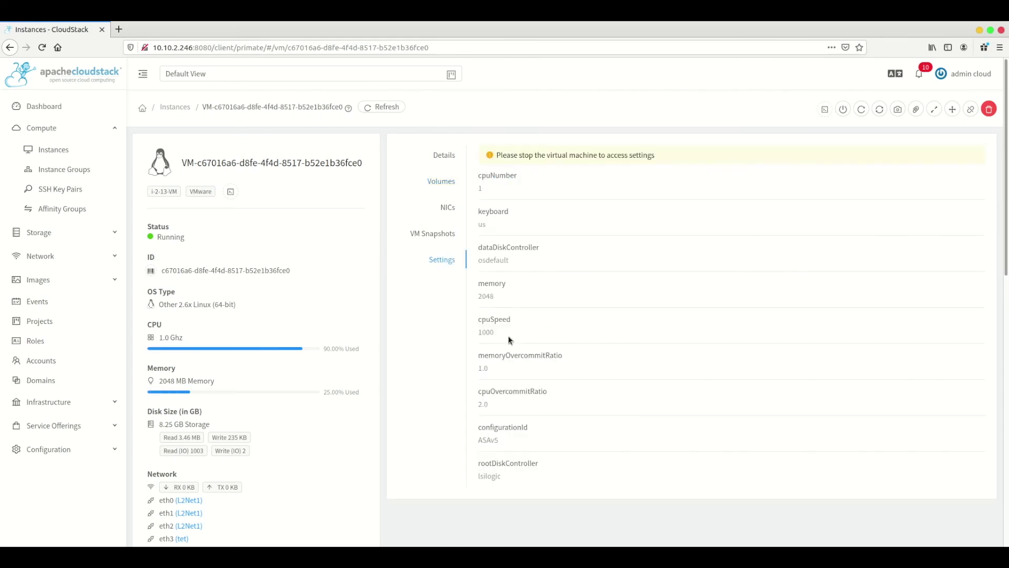
{"action": "left_click_drag", "start_coordinate": [478, 424], "coordinate": [507, 445]}
{"action": "left_click", "coordinate": [441, 181]}
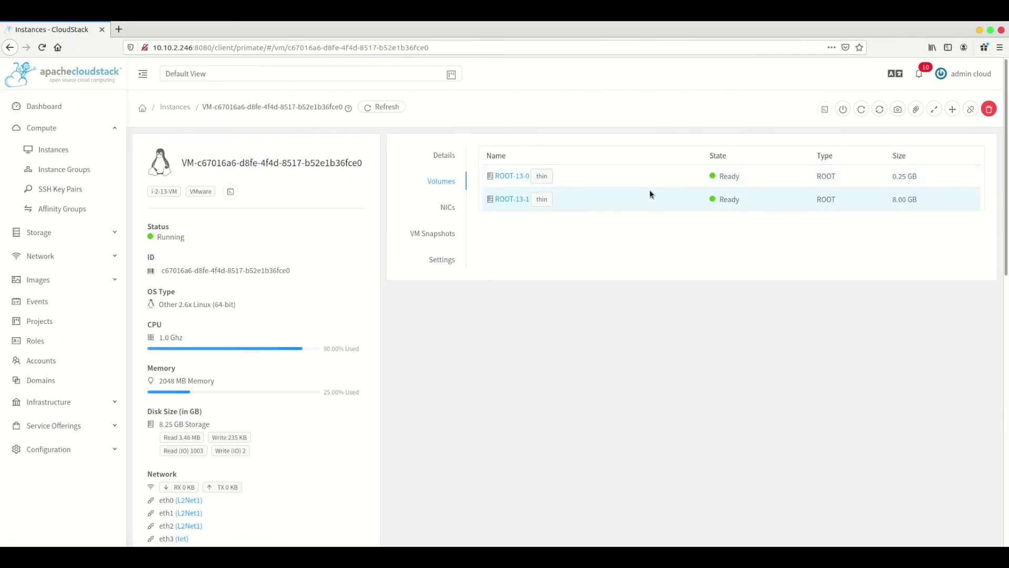
{"action": "left_click", "coordinate": [449, 208]}
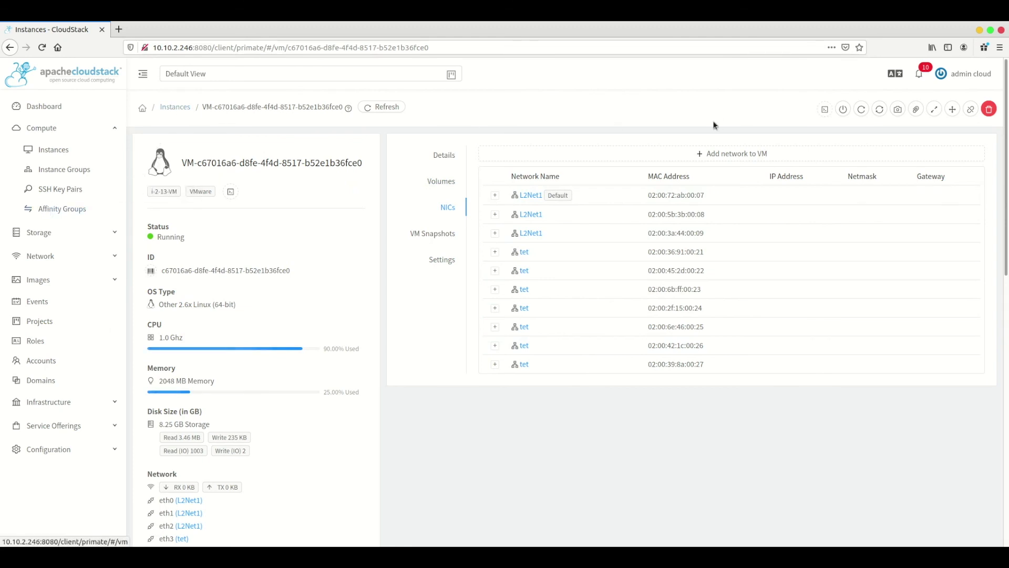
Step: Open the instance's console, list the appliance's available commands with ?, then close the console and return to the instances list
{"action": "left_click", "coordinate": [824, 110]}
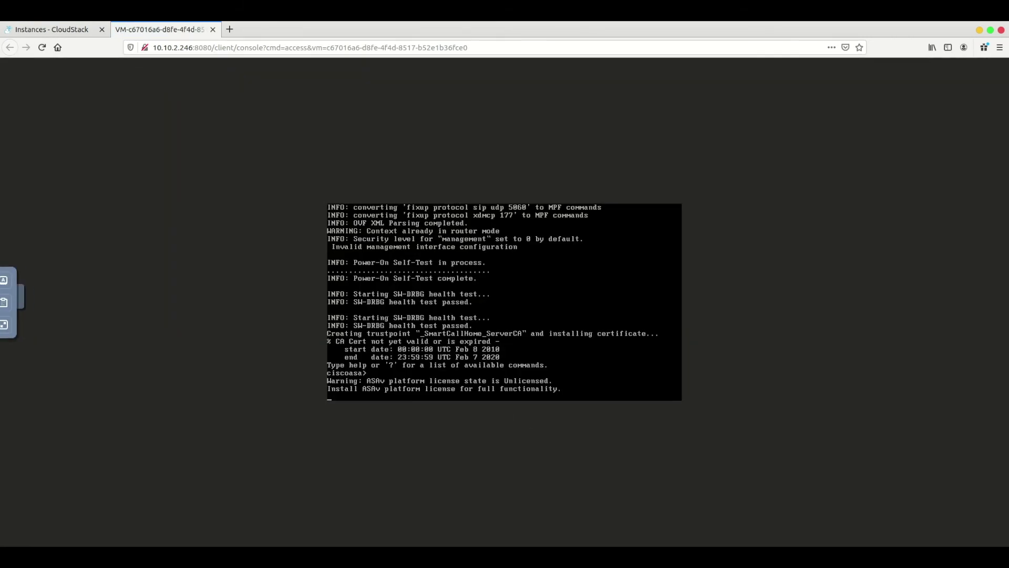
{"action": "key", "text": "Return"}
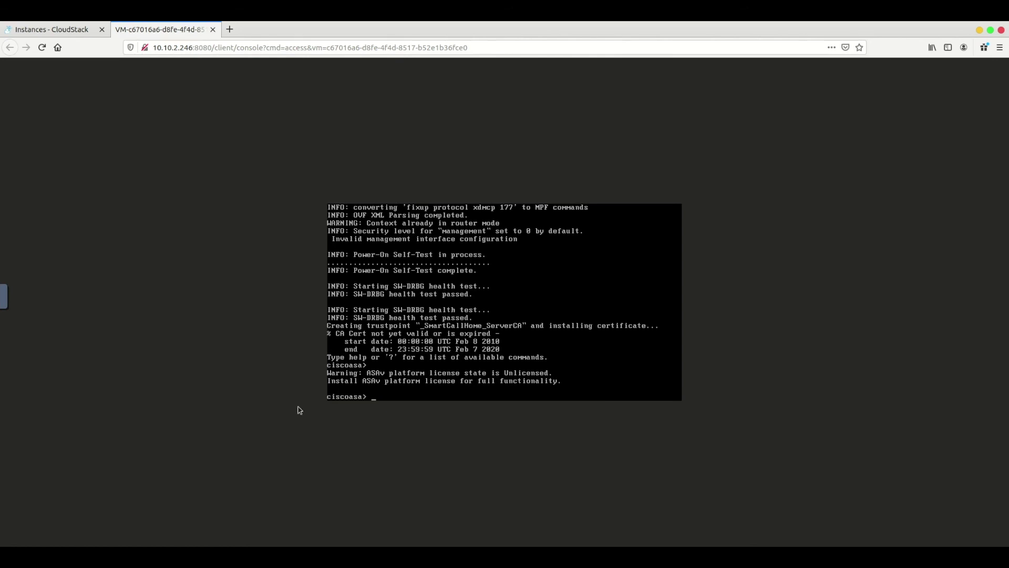
{"action": "type", "text": "?"}
{"action": "key", "text": "Return"}
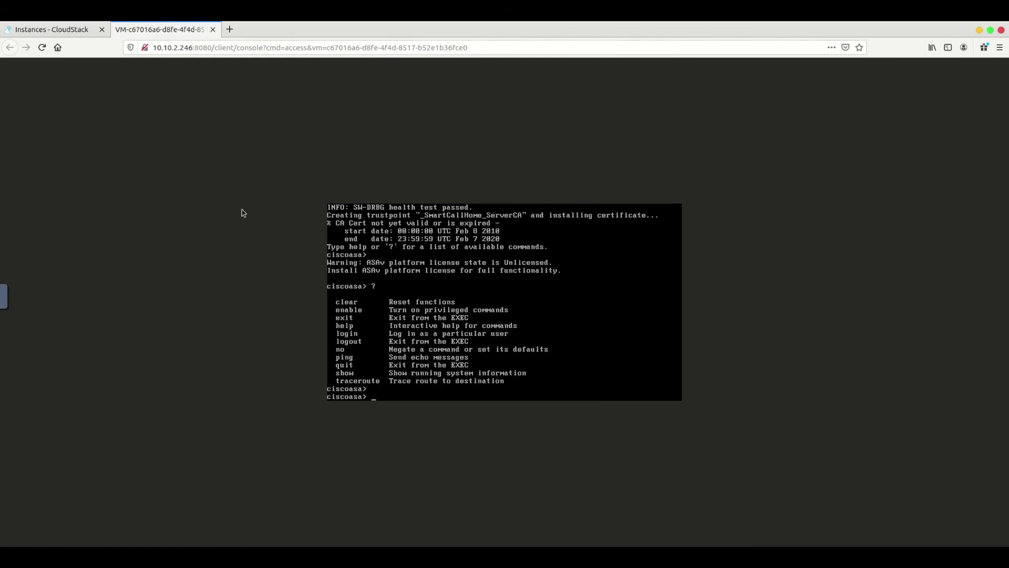
{"action": "left_click", "coordinate": [213, 30]}
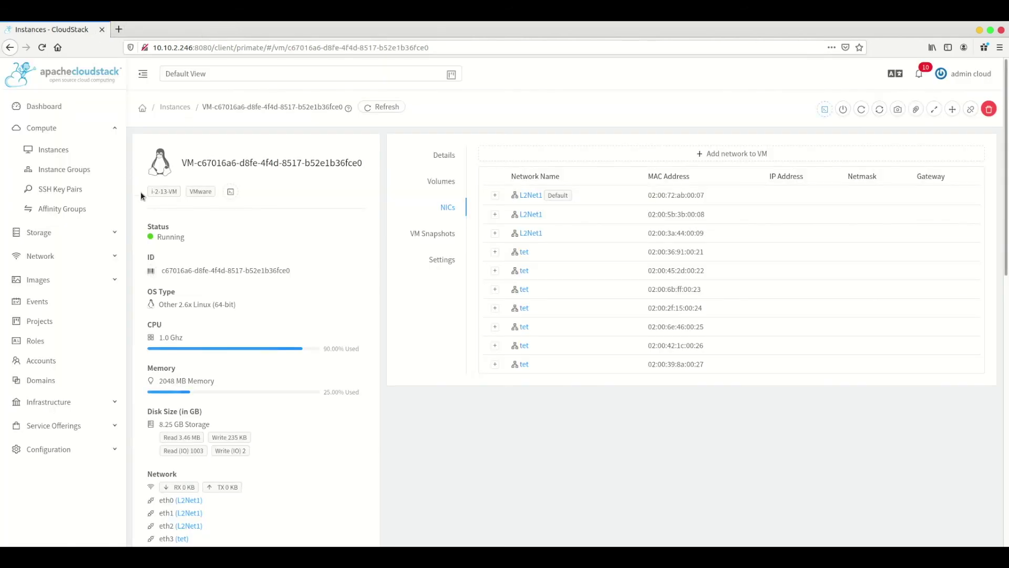
{"action": "left_click", "coordinate": [70, 151]}
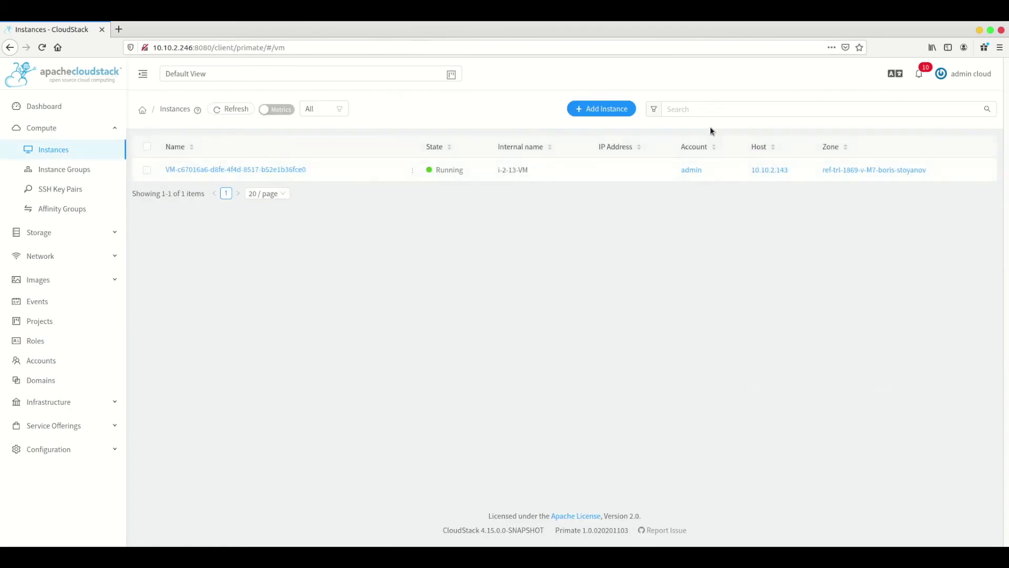